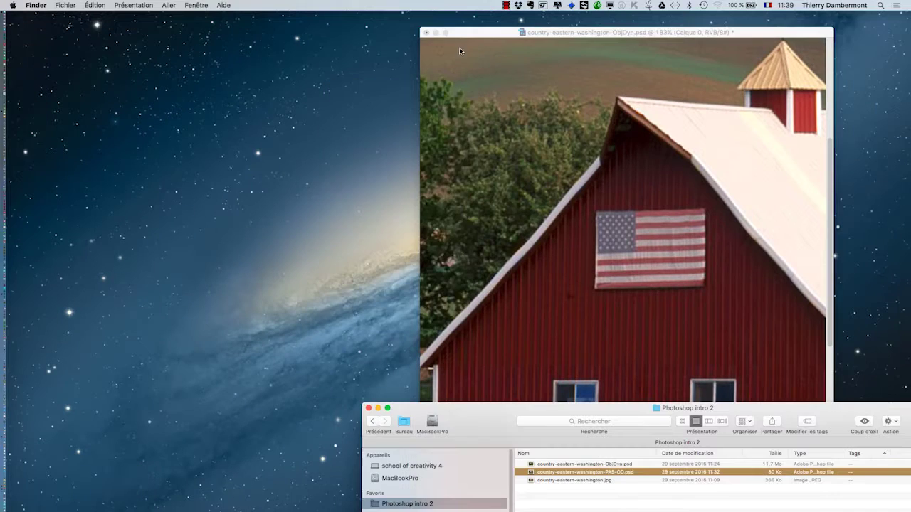
- Switch to Photoshop and open the image country-eastern-washington.jpg from the Photoshop intro 2 folder
{"action": "left_click", "coordinate": [469, 35]}
{"action": "left_click", "coordinate": [91, 5]}
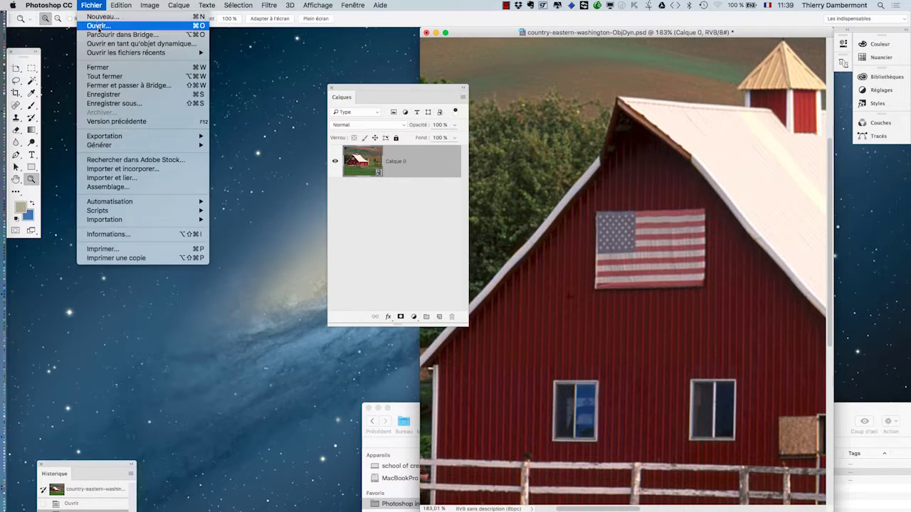
{"action": "left_click", "coordinate": [99, 30]}
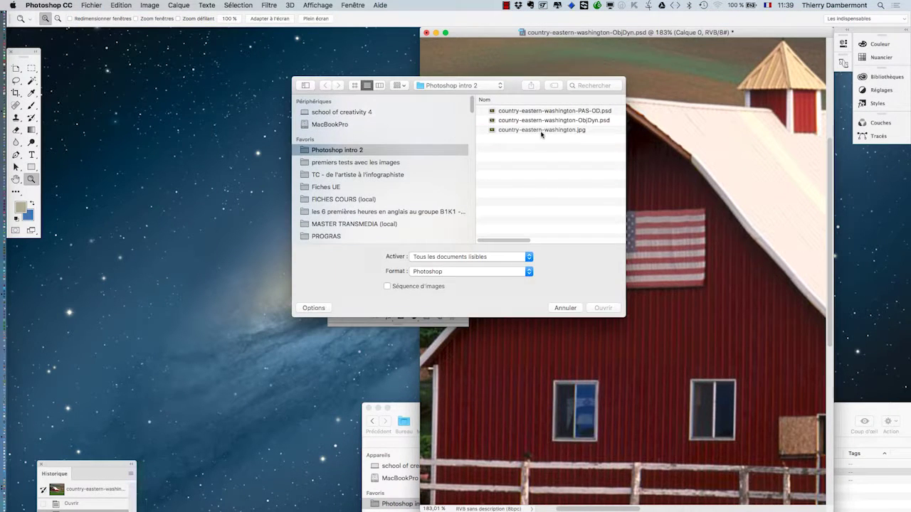
{"action": "left_click", "coordinate": [542, 131]}
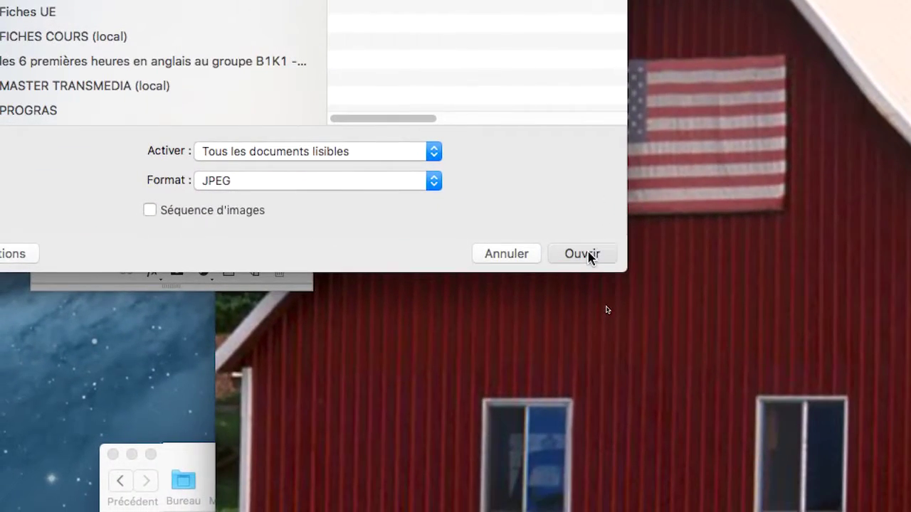
{"action": "left_click", "coordinate": [585, 254]}
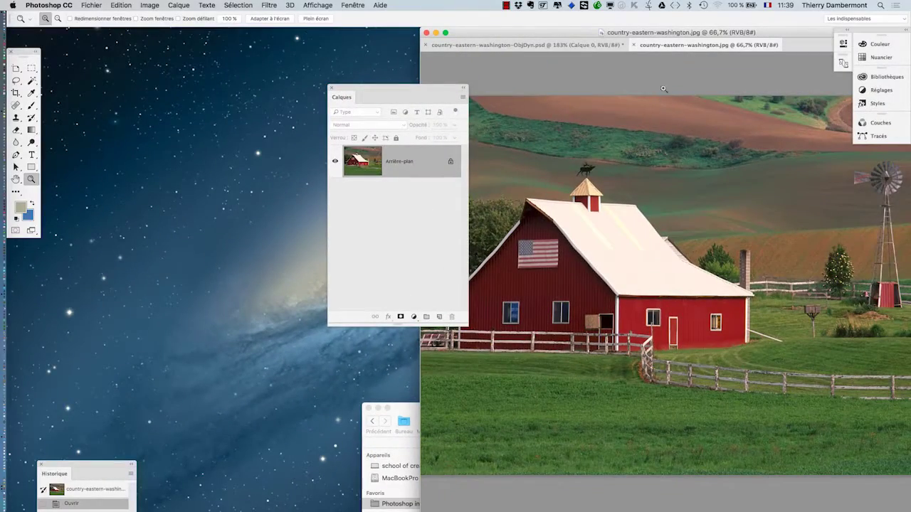
- Float country-eastern-washington.jpg in its own window and juxtapose both documents, with the JPG enlarged to 200% for comparison
{"action": "left_click_drag", "start_coordinate": [680, 47], "coordinate": [104, 42]}
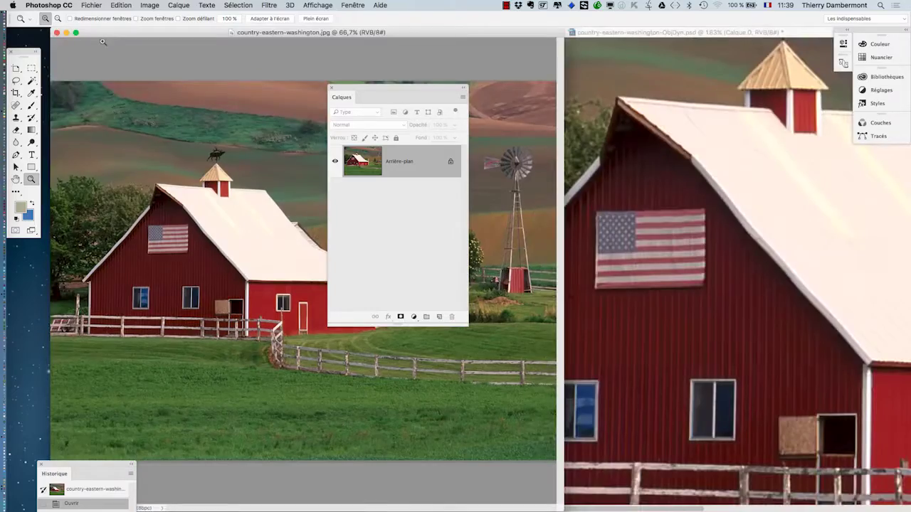
{"action": "left_click", "coordinate": [353, 6]}
{"action": "mouse_move", "coordinate": [364, 21]}
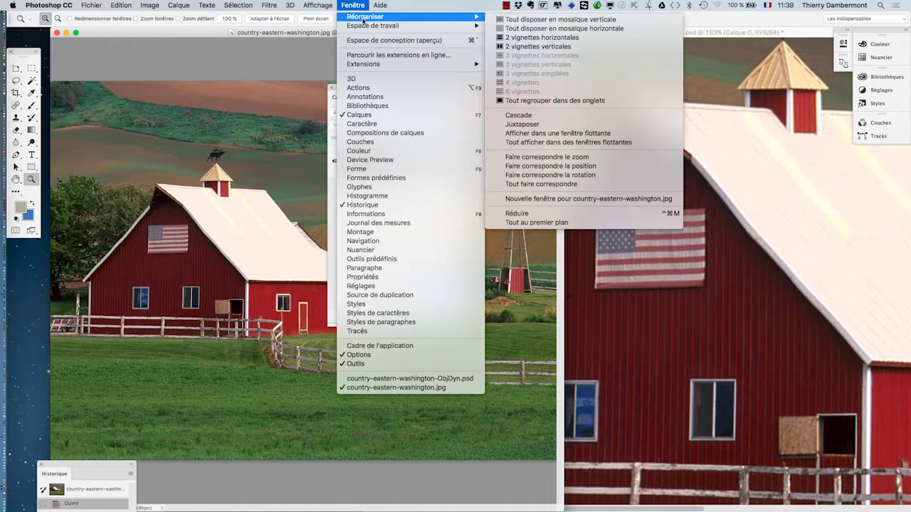
{"action": "left_click", "coordinate": [591, 126]}
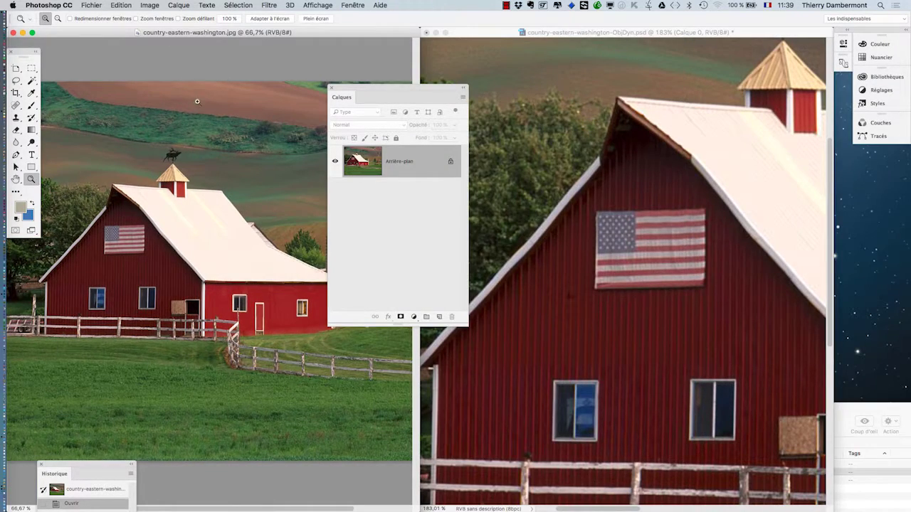
{"action": "left_click_drag", "start_coordinate": [180, 256], "coordinate": [188, 130]}
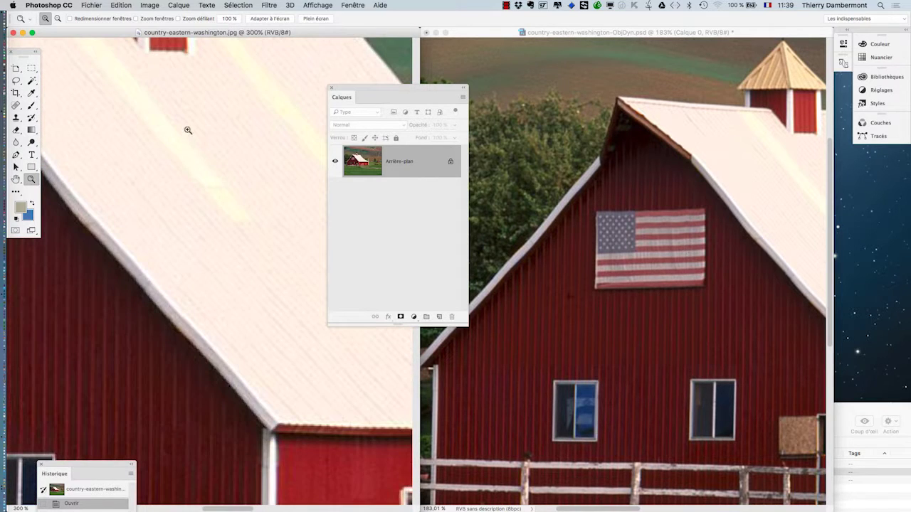
{"action": "left_click", "coordinate": [206, 225], "text": "alt"}
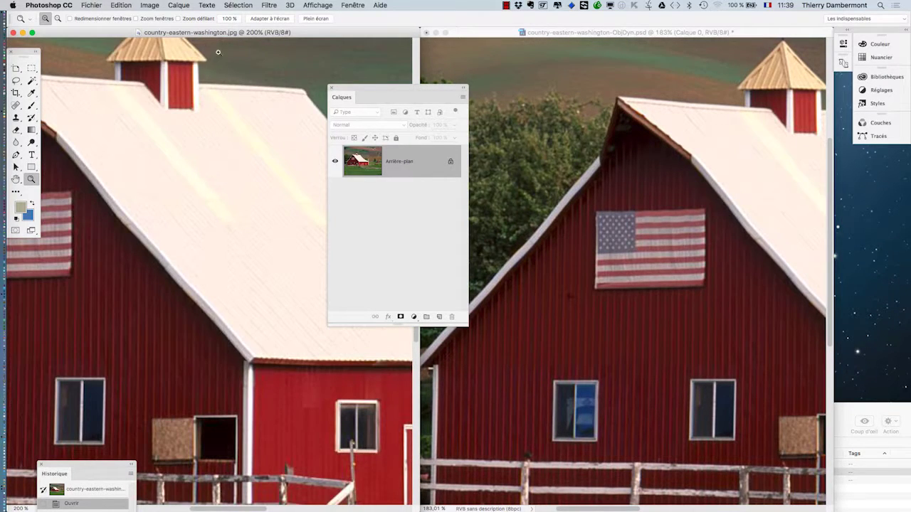
- Check the image size and resolution of country-eastern-washington-ObjDyn.psd without changing them
{"action": "left_click", "coordinate": [560, 32]}
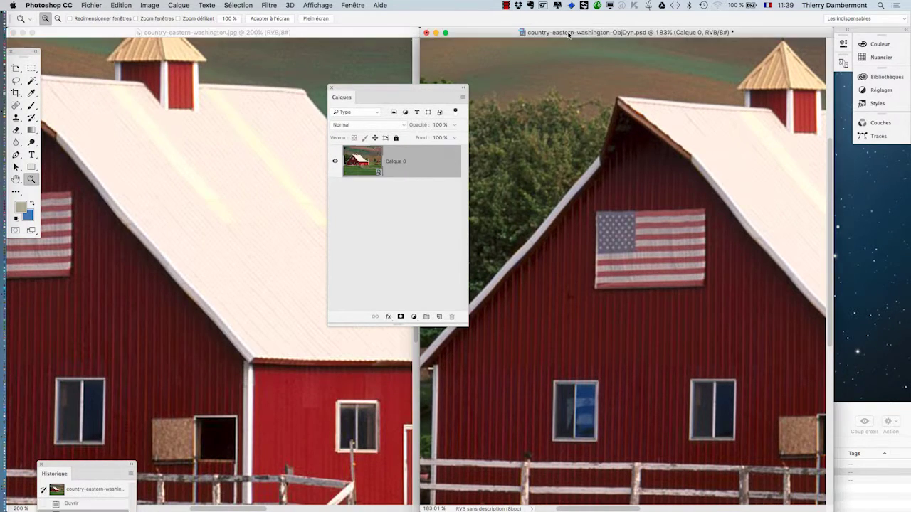
{"action": "left_click", "coordinate": [151, 5]}
{"action": "left_click", "coordinate": [171, 78]}
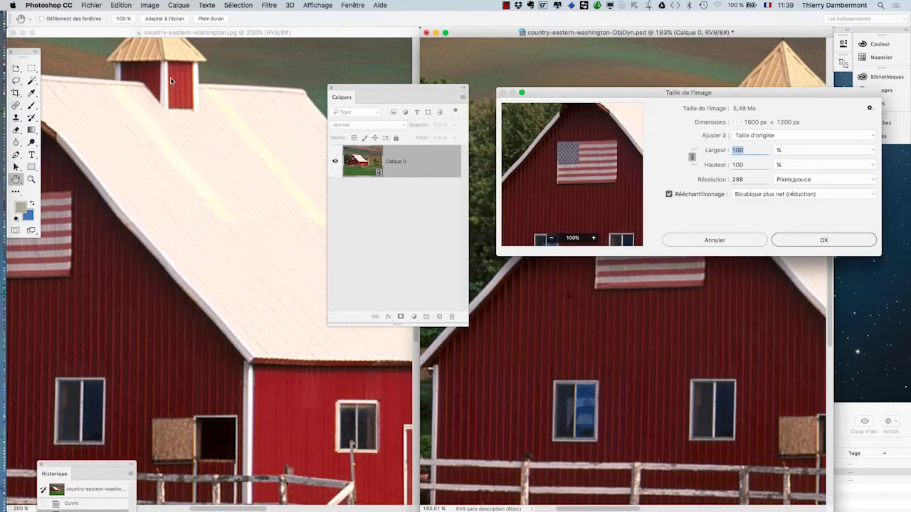
{"action": "left_click", "coordinate": [726, 240]}
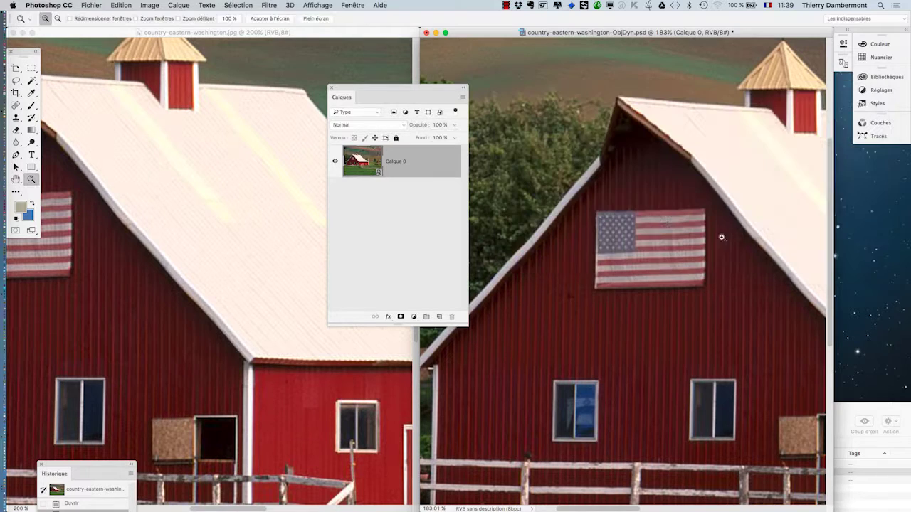
- Check the image size and resolution of country-eastern-washington.jpg without changing them
{"action": "left_click", "coordinate": [165, 33]}
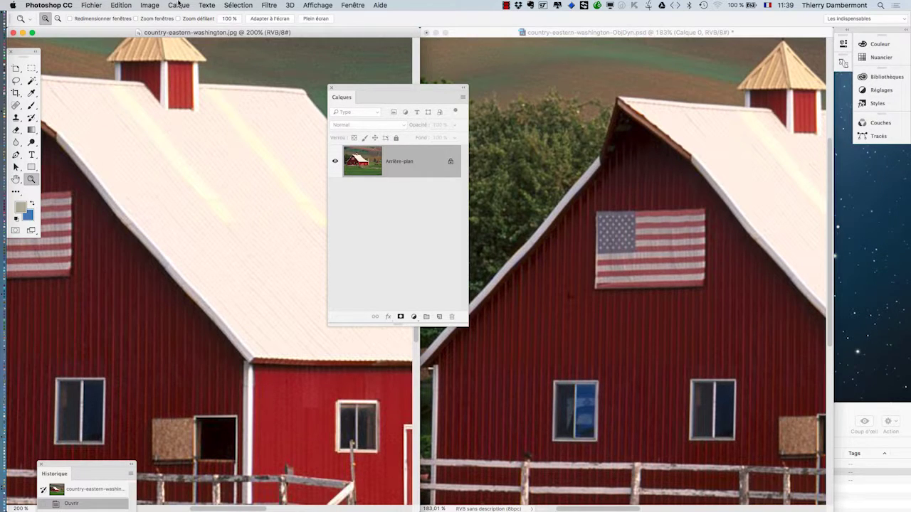
{"action": "left_click", "coordinate": [150, 5]}
{"action": "left_click", "coordinate": [172, 78]}
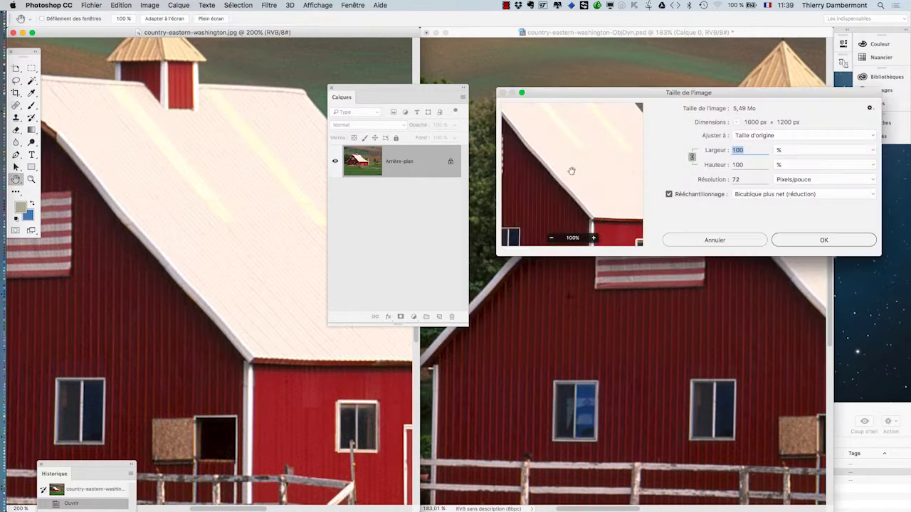
{"action": "left_click", "coordinate": [731, 240]}
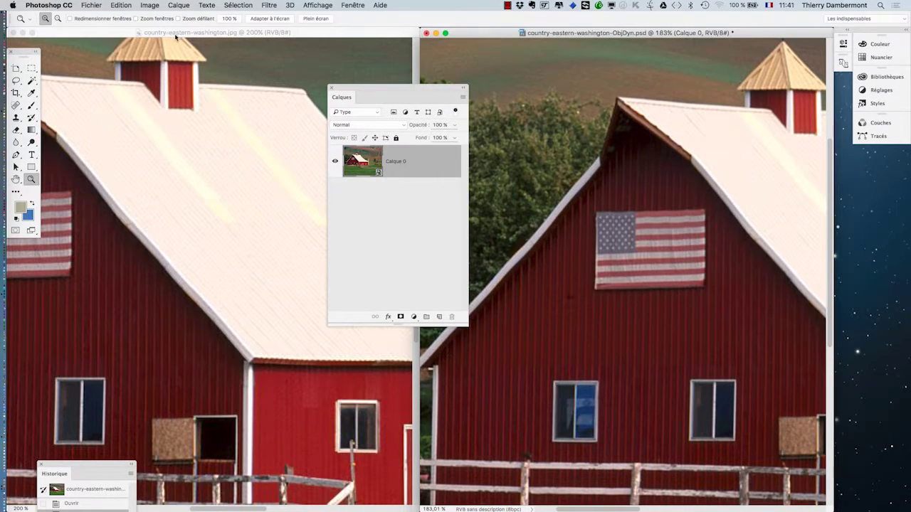
- Swap the two document windows so the ObjDyn PSD sits to the left of the JPG
{"action": "left_click_drag", "start_coordinate": [175, 37], "coordinate": [641, 198]}
{"action": "left_click", "coordinate": [762, 36]}
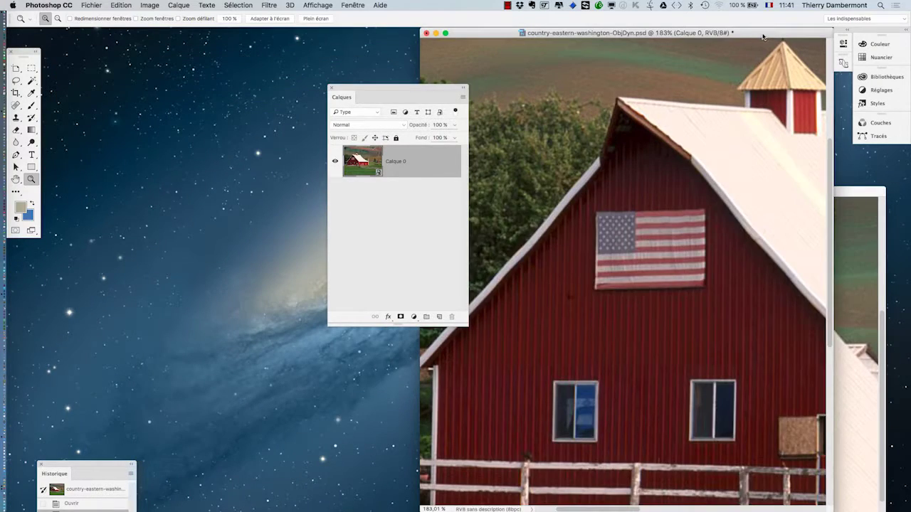
{"action": "left_click_drag", "start_coordinate": [763, 36], "coordinate": [385, 38]}
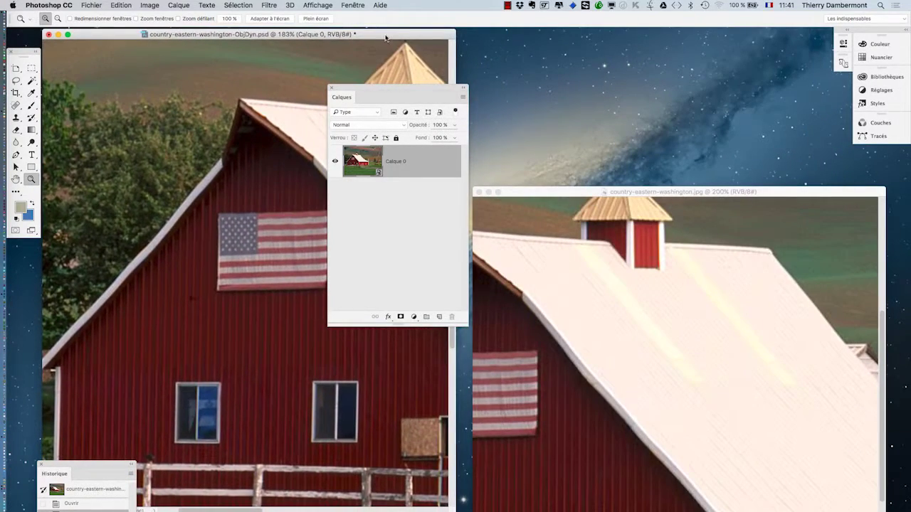
{"action": "left_click_drag", "start_coordinate": [543, 193], "coordinate": [532, 38]}
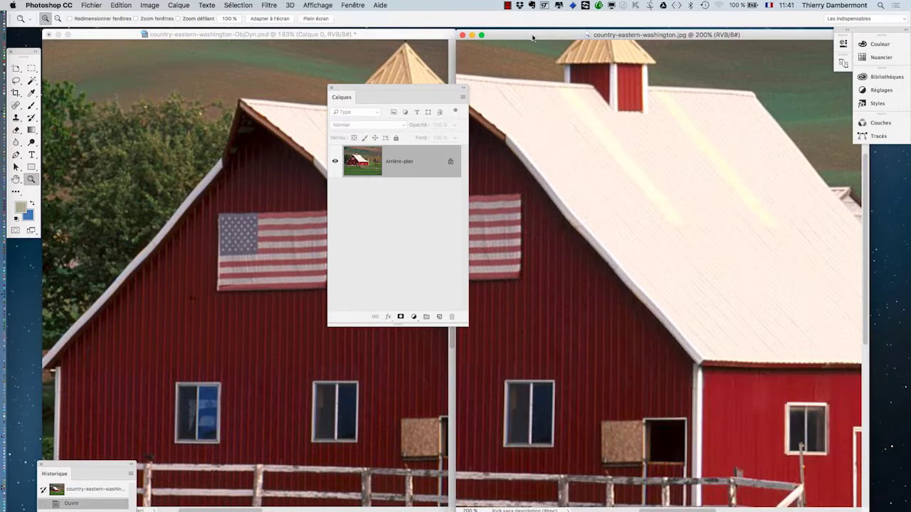
{"action": "left_click", "coordinate": [331, 89]}
{"action": "left_click", "coordinate": [308, 38]}
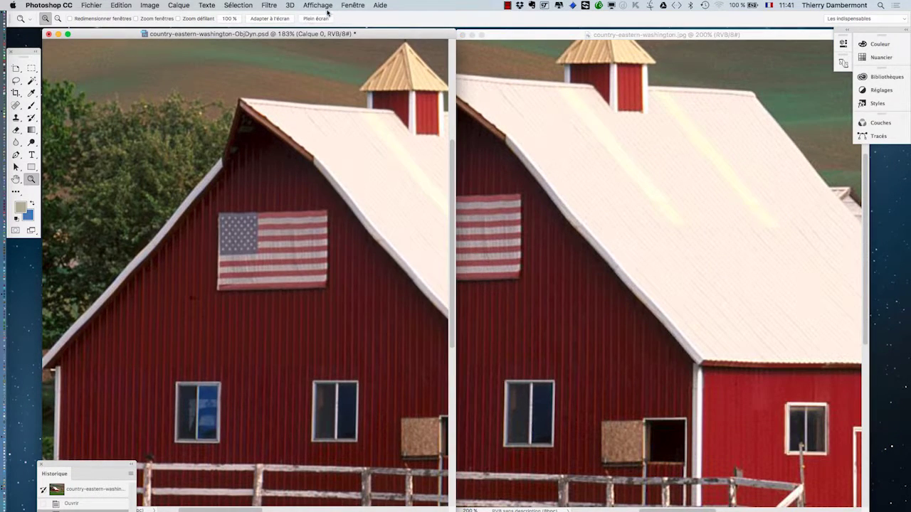
{"action": "left_click_drag", "start_coordinate": [311, 179], "coordinate": [301, 178]}
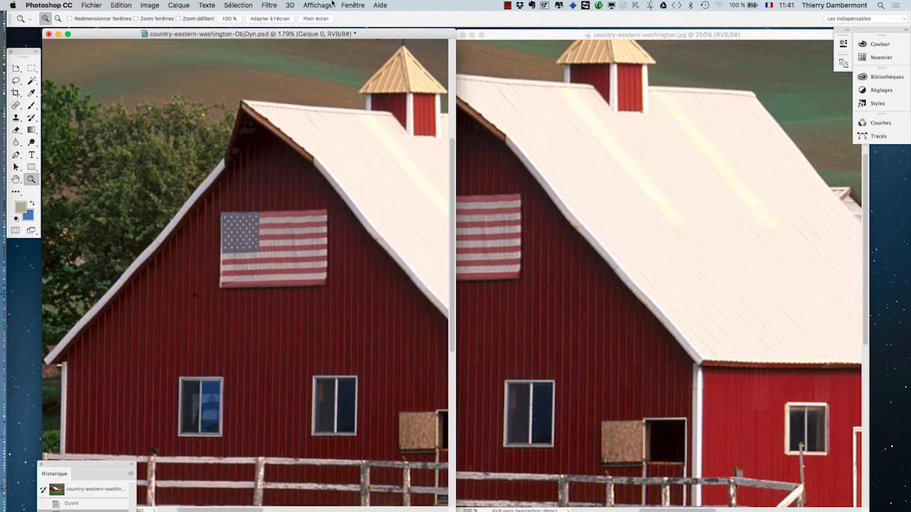
{"action": "left_click", "coordinate": [352, 5]}
{"action": "left_click", "coordinate": [368, 115]}
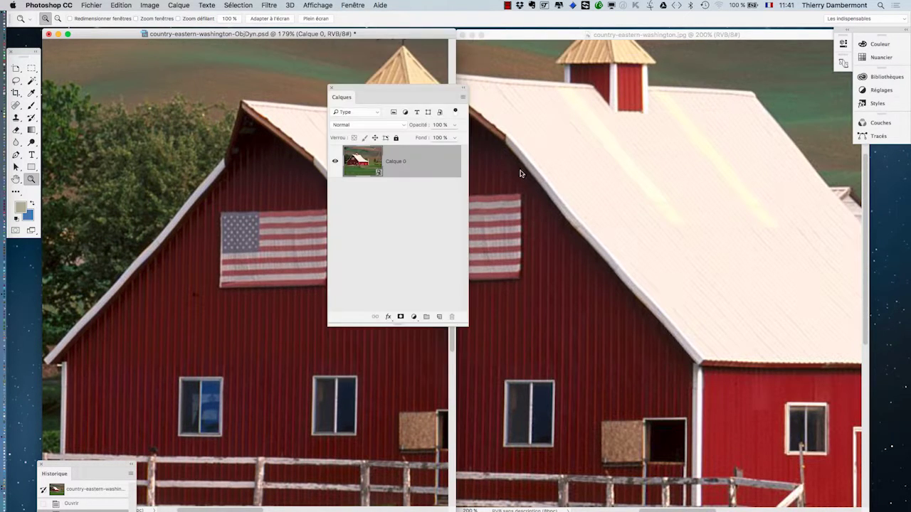
- Move the Layers panel over the ObjDyn PSD and make it wider and shorter
{"action": "left_click_drag", "start_coordinate": [385, 90], "coordinate": [155, 84]}
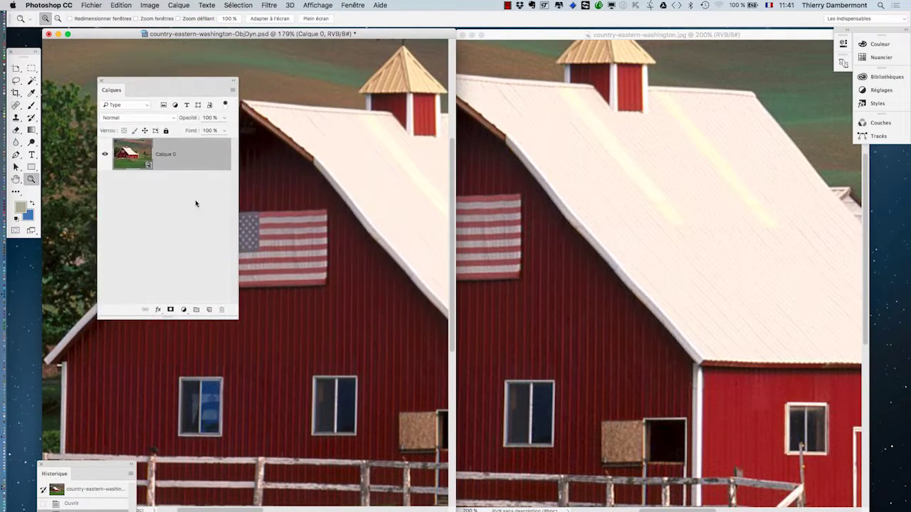
{"action": "left_click_drag", "start_coordinate": [233, 313], "coordinate": [308, 220]}
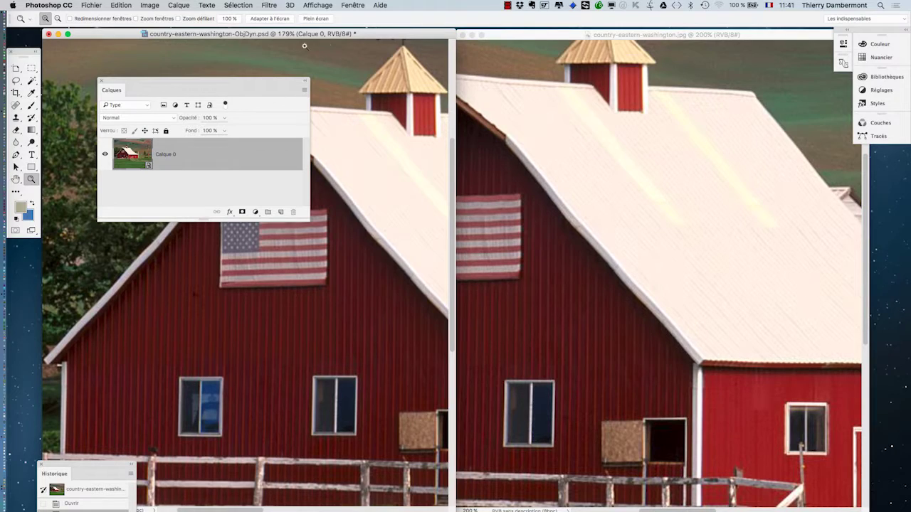
- Fit the whole farm picture in view in both documents, at about 47% in each window
{"action": "left_click", "coordinate": [351, 263], "text": "alt"}
{"action": "left_click", "coordinate": [351, 263], "text": "alt"}
{"action": "left_click", "coordinate": [351, 263], "text": "alt"}
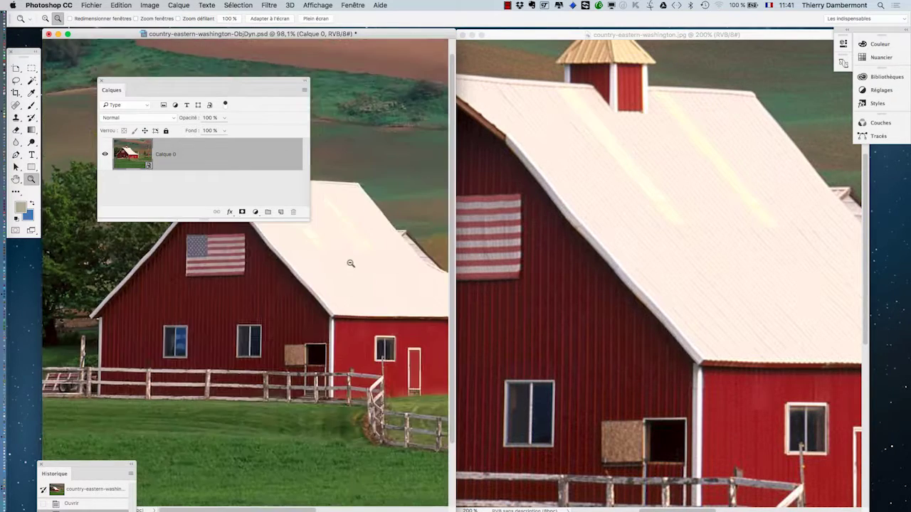
{"action": "left_click", "coordinate": [350, 263], "text": "alt"}
{"action": "left_click", "coordinate": [596, 289], "text": "alt"}
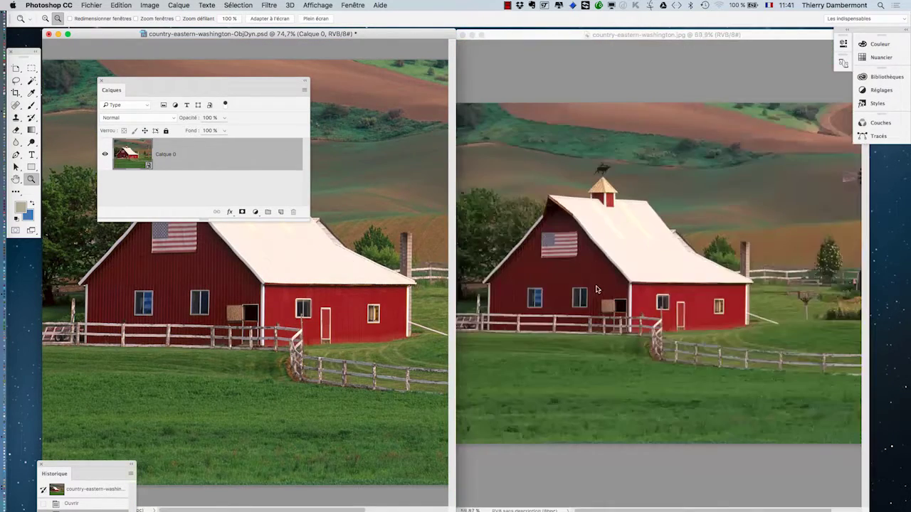
{"action": "left_click_drag", "start_coordinate": [593, 288], "coordinate": [583, 279]}
{"action": "left_click", "coordinate": [314, 42]}
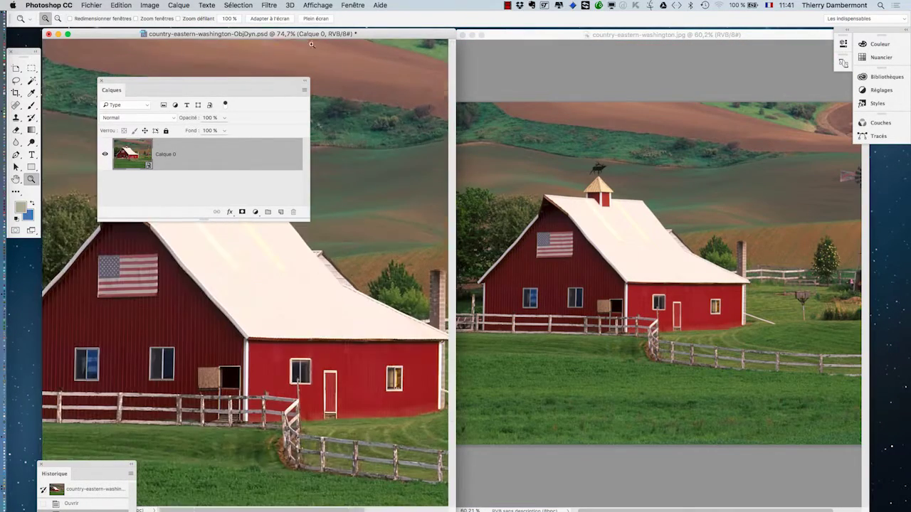
{"action": "left_click_drag", "start_coordinate": [306, 78], "coordinate": [187, 275]}
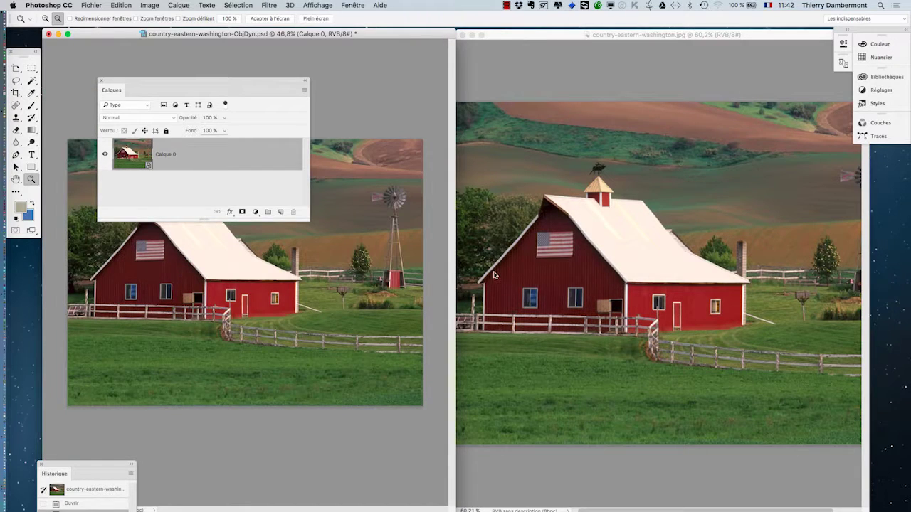
{"action": "left_click_drag", "start_coordinate": [495, 276], "coordinate": [491, 277]}
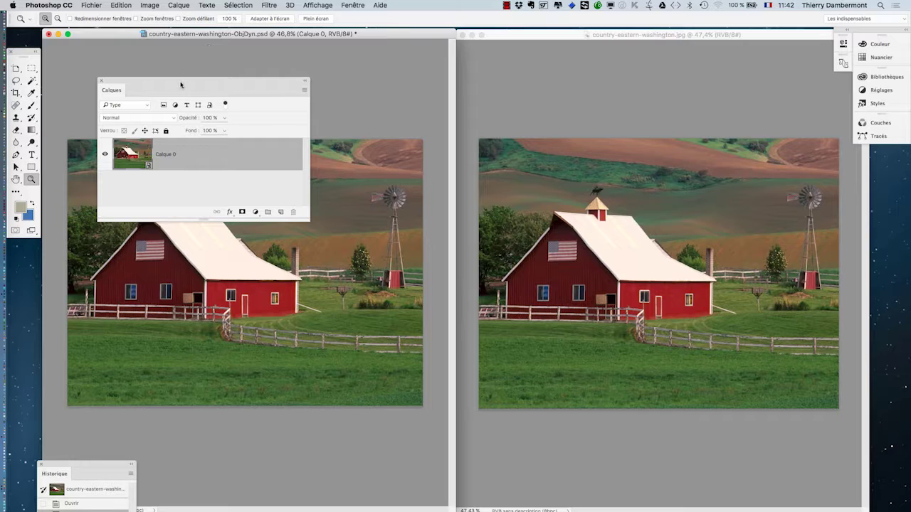
- Move the Layers panel below the barn and add a Teinte/Saturation adjustment layer to the ObjDyn PSD with default settings
{"action": "left_click_drag", "start_coordinate": [181, 85], "coordinate": [277, 298]}
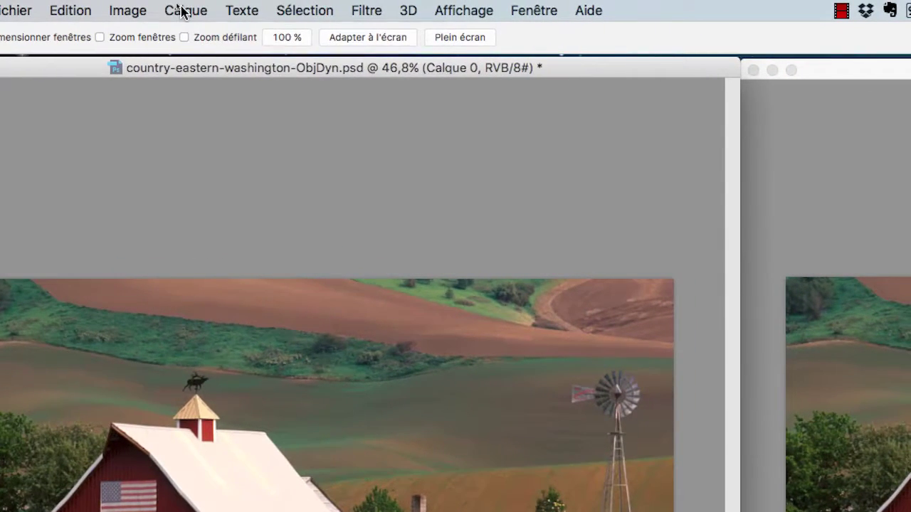
{"action": "left_click", "coordinate": [183, 11]}
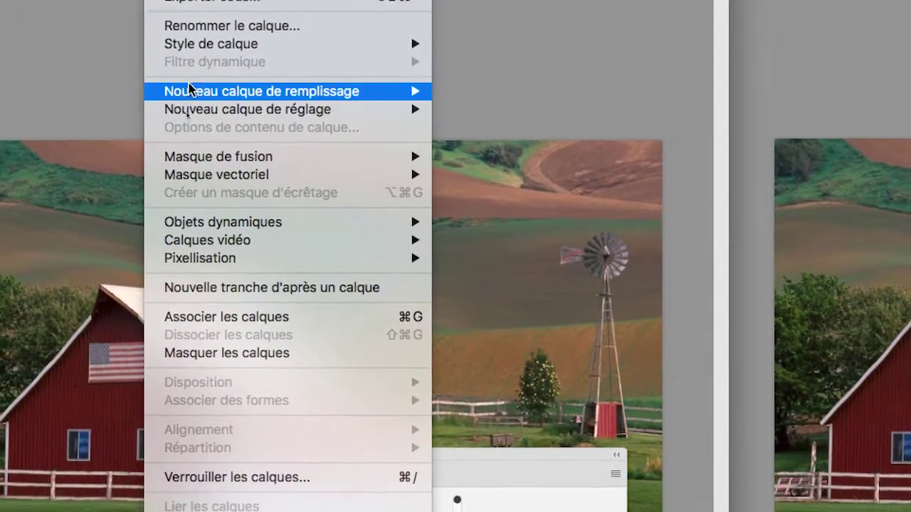
{"action": "mouse_move", "coordinate": [213, 110]}
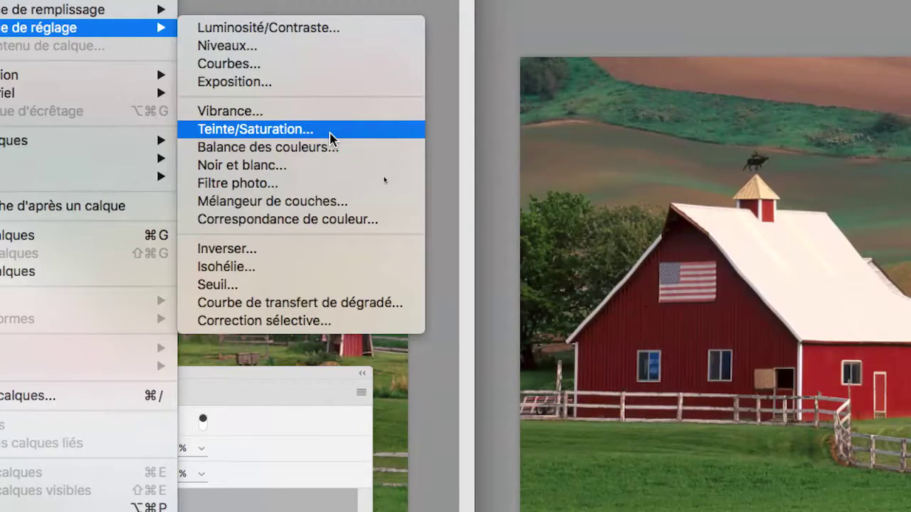
{"action": "left_click", "coordinate": [330, 137]}
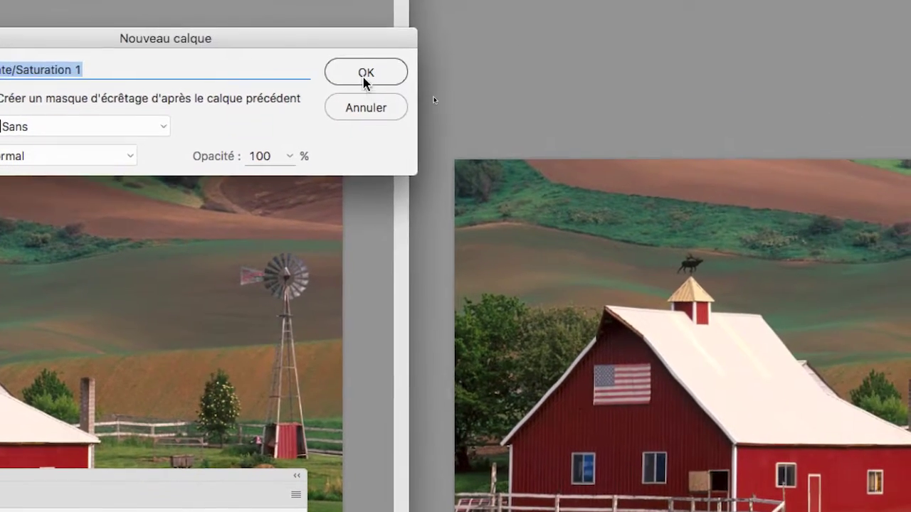
{"action": "left_click", "coordinate": [449, 64]}
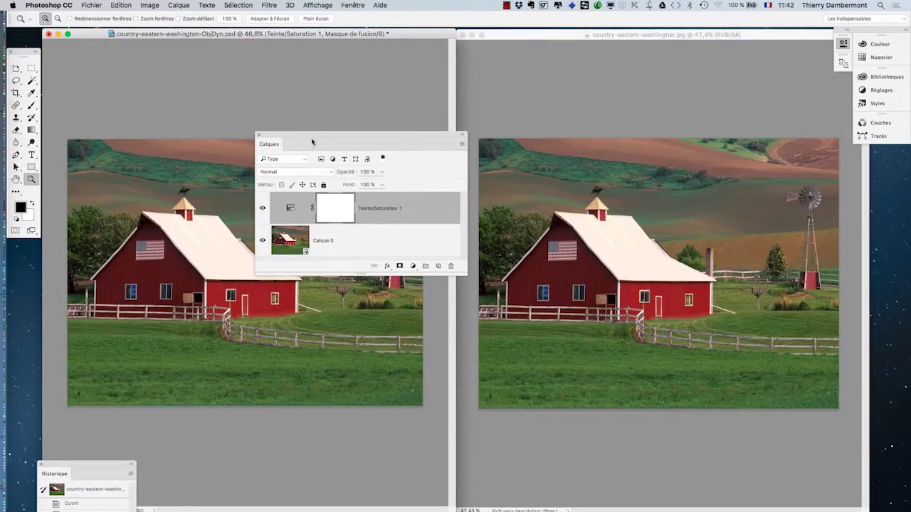
- Move the Layers panel above the barn and select the thumbnail of the Teinte/Saturation 1 adjustment layer
{"action": "left_click_drag", "start_coordinate": [312, 141], "coordinate": [275, 53]}
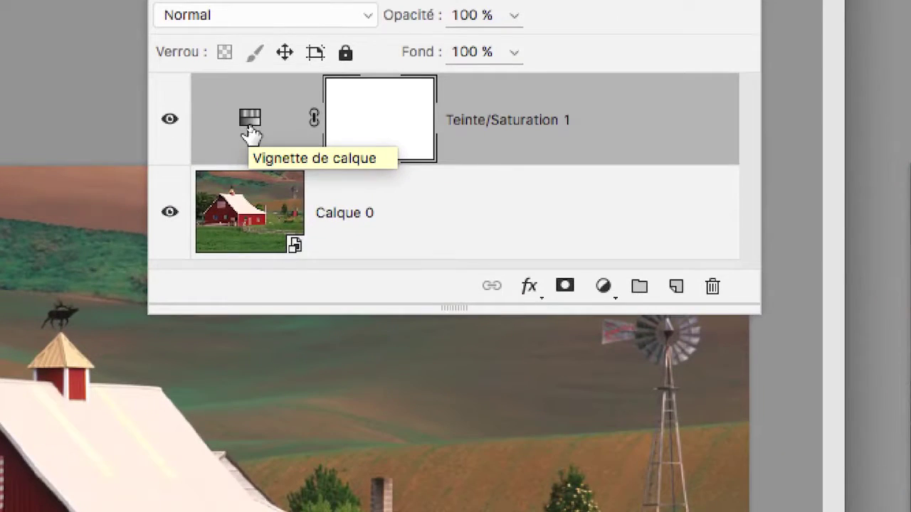
{"action": "left_click", "coordinate": [251, 131]}
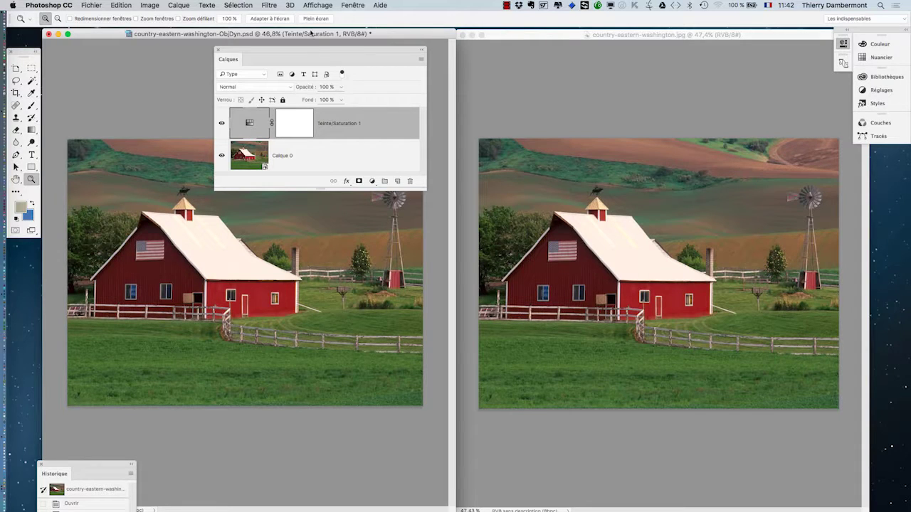
{"action": "left_click", "coordinate": [352, 5]}
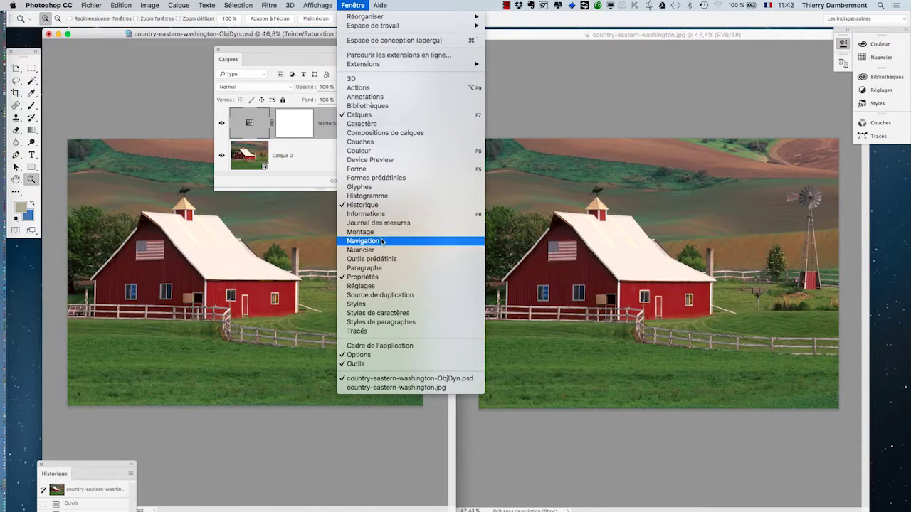
{"action": "left_click", "coordinate": [382, 277]}
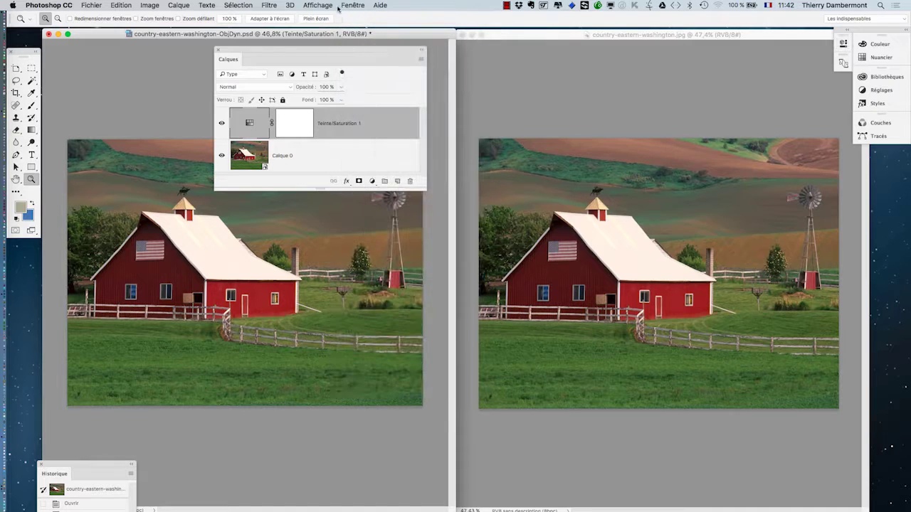
{"action": "left_click", "coordinate": [351, 4]}
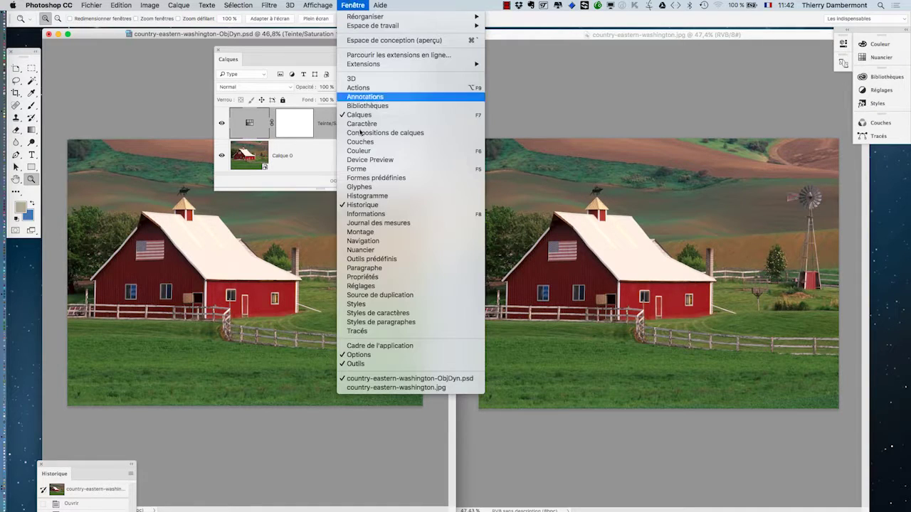
{"action": "left_click", "coordinate": [392, 276]}
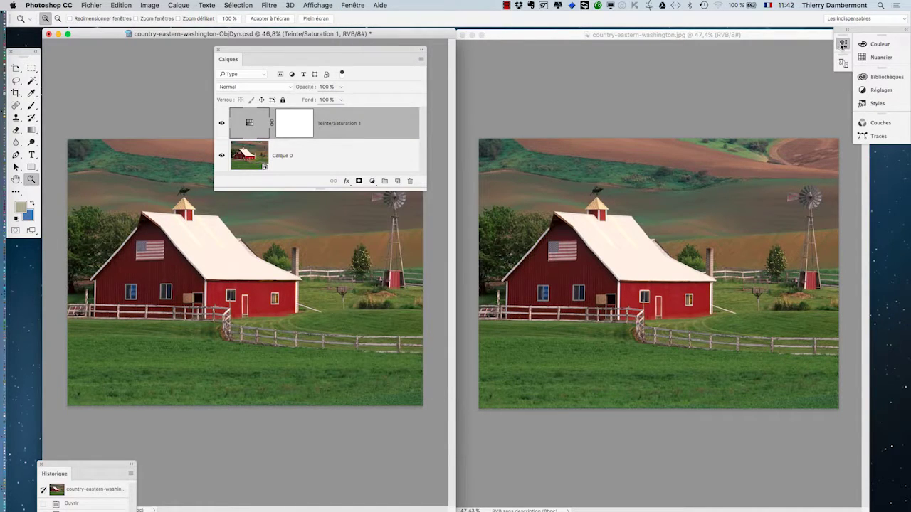
- Undock the Propriétés panel from the icon dock and float it expanded between the two farm pictures
{"action": "left_click_drag", "start_coordinate": [842, 44], "coordinate": [624, 91]}
{"action": "left_click", "coordinate": [623, 88]}
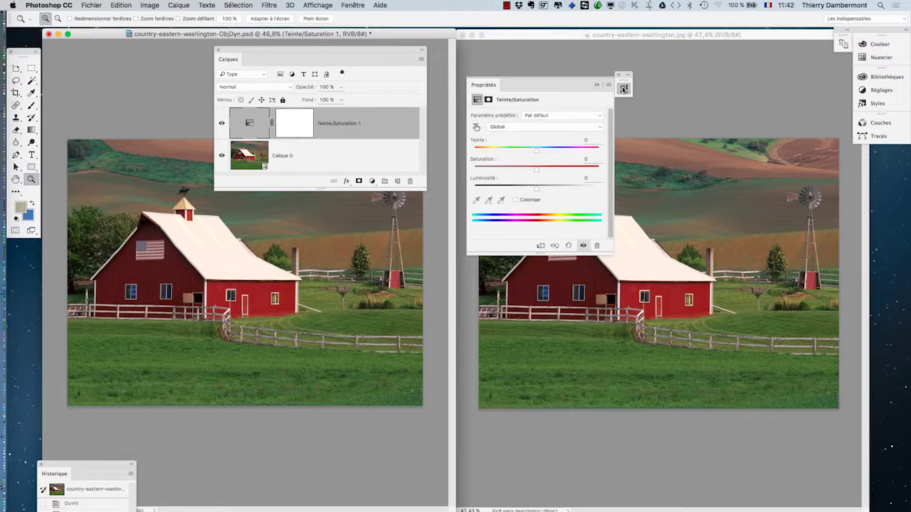
{"action": "left_click", "coordinate": [489, 85]}
{"action": "left_click", "coordinate": [624, 88]}
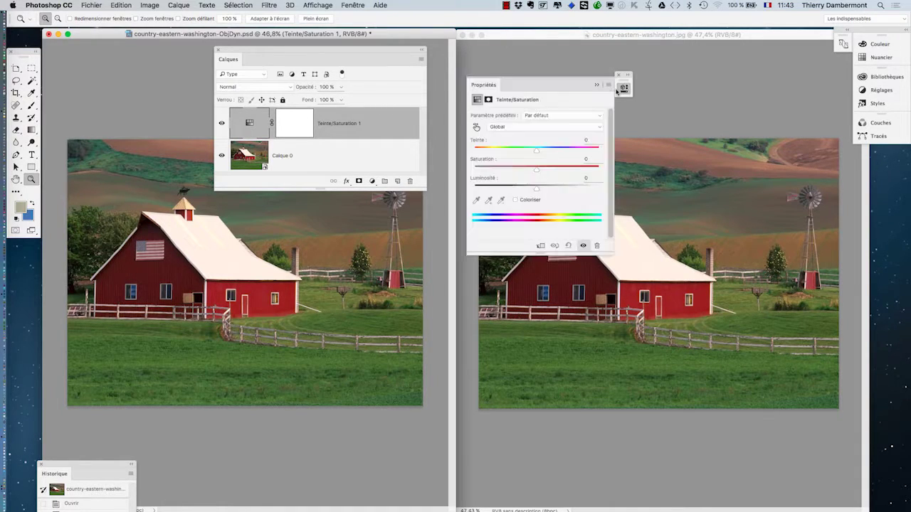
{"action": "left_click_drag", "start_coordinate": [488, 85], "coordinate": [412, 207]}
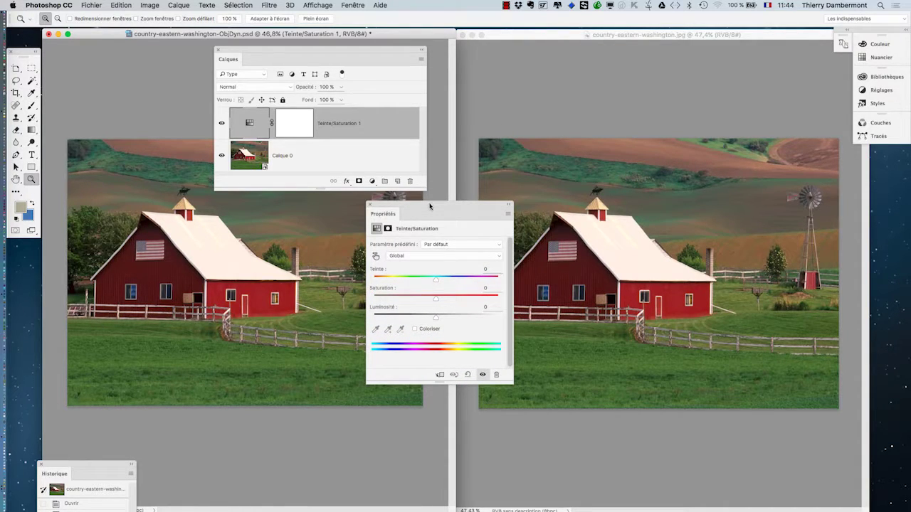
{"action": "left_click_drag", "start_coordinate": [429, 207], "coordinate": [413, 219]}
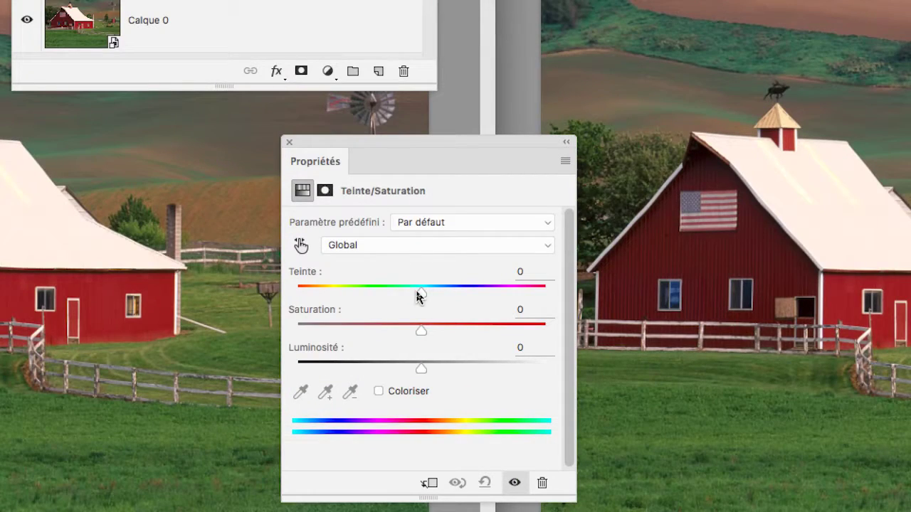
- Try the Global Teinte across its whole range from -180 to +180 on the PSD and reset it to 0
{"action": "left_click_drag", "start_coordinate": [418, 297], "coordinate": [503, 297]}
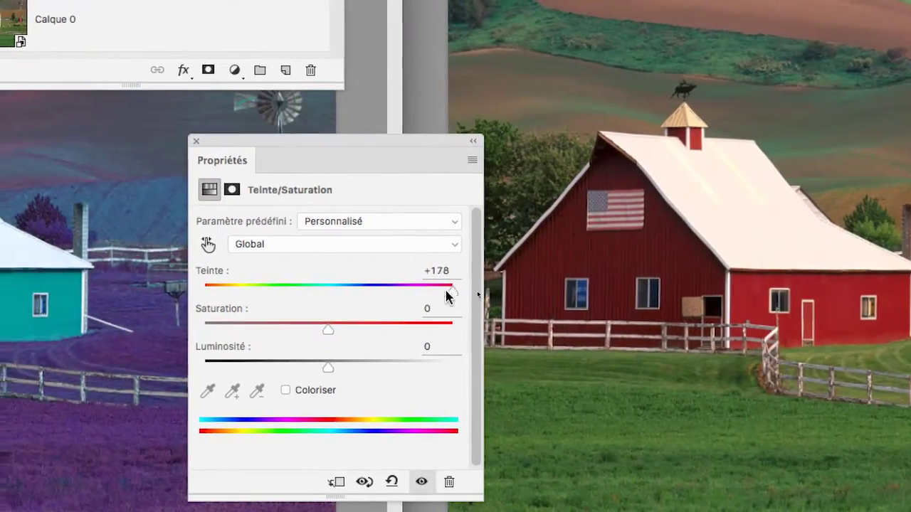
{"action": "left_click_drag", "start_coordinate": [447, 297], "coordinate": [197, 297]}
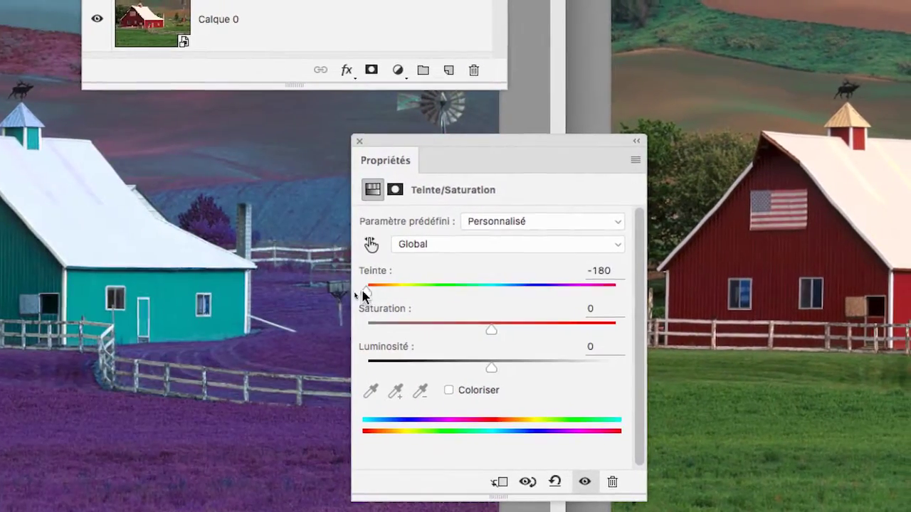
{"action": "left_click_drag", "start_coordinate": [363, 294], "coordinate": [621, 297]}
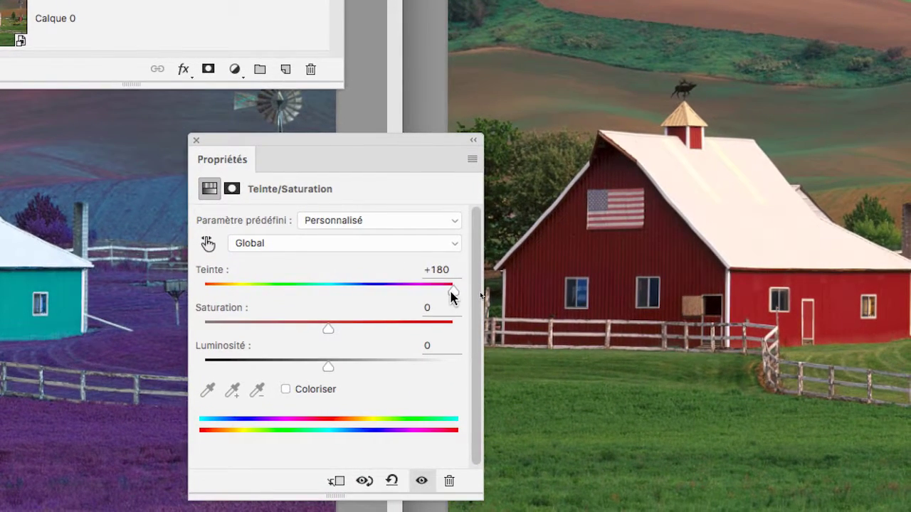
{"action": "left_click_drag", "start_coordinate": [451, 297], "coordinate": [185, 294]}
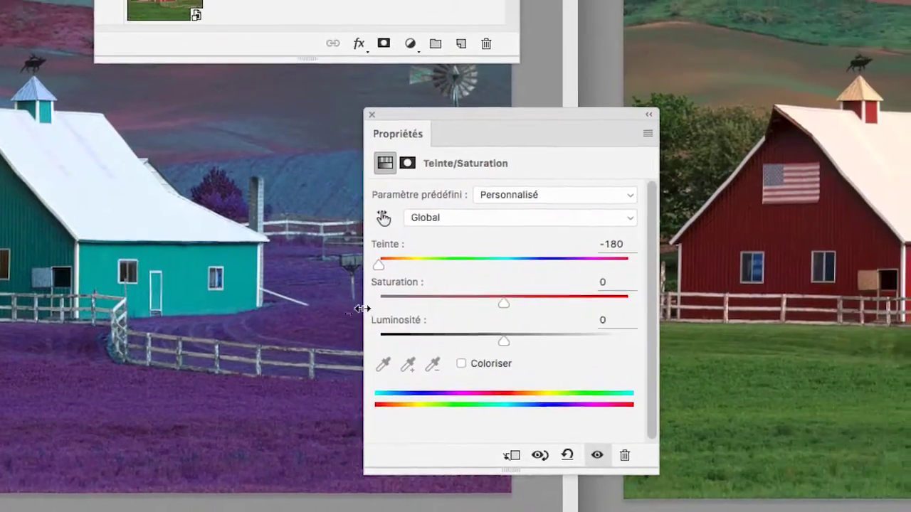
{"action": "left_click_drag", "start_coordinate": [379, 268], "coordinate": [498, 275]}
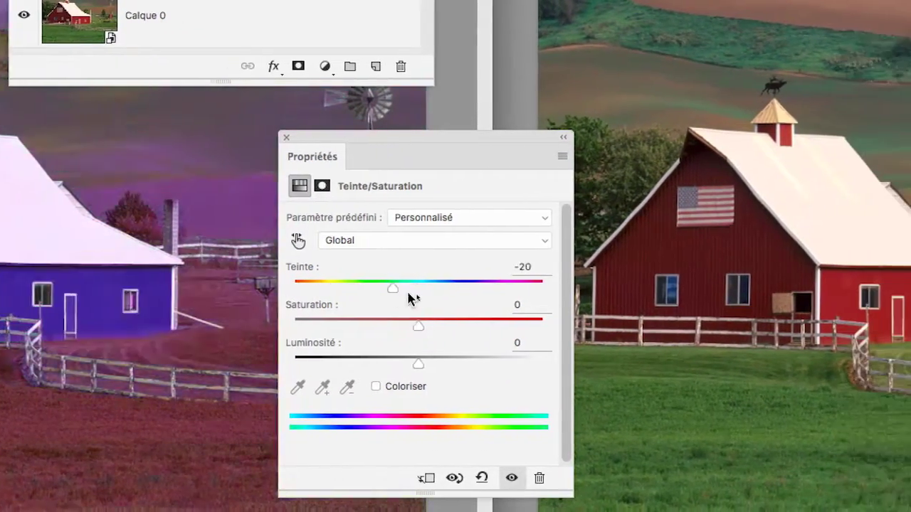
{"action": "left_click_drag", "start_coordinate": [411, 293], "coordinate": [542, 286]}
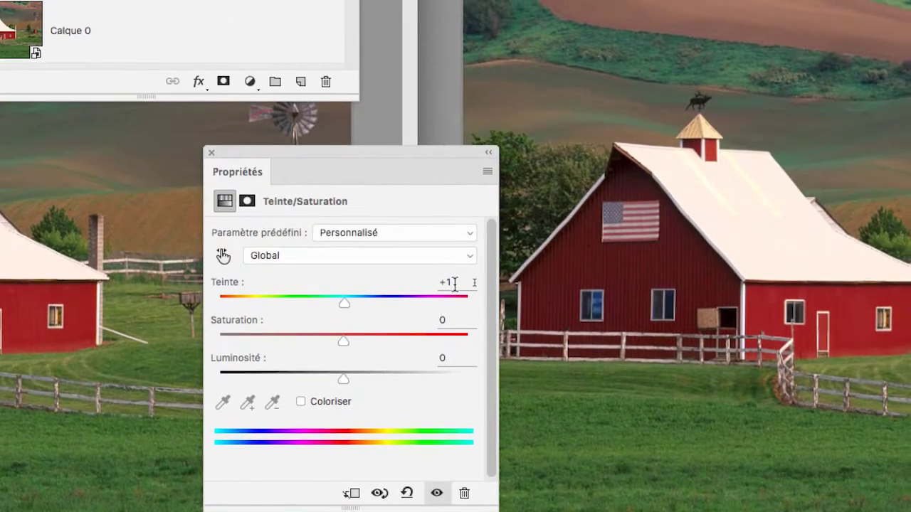
{"action": "double_click", "coordinate": [501, 272]}
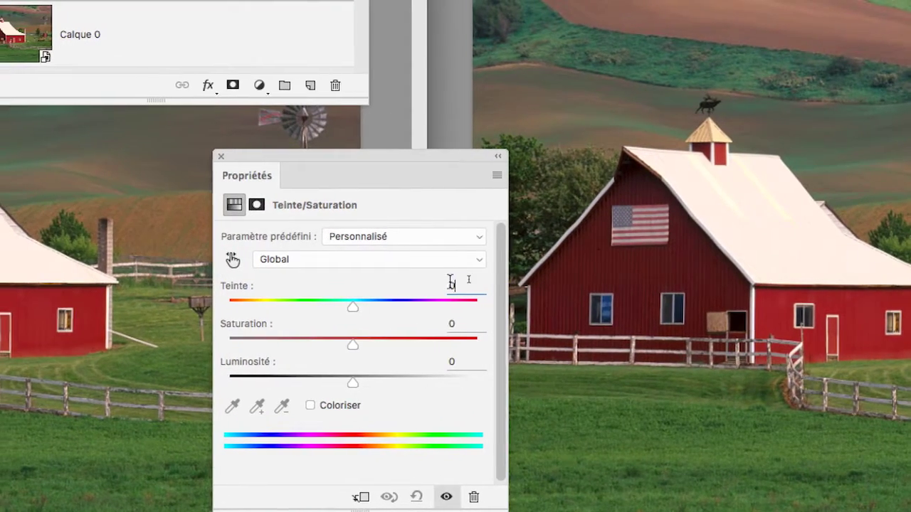
{"action": "key", "text": "Return"}
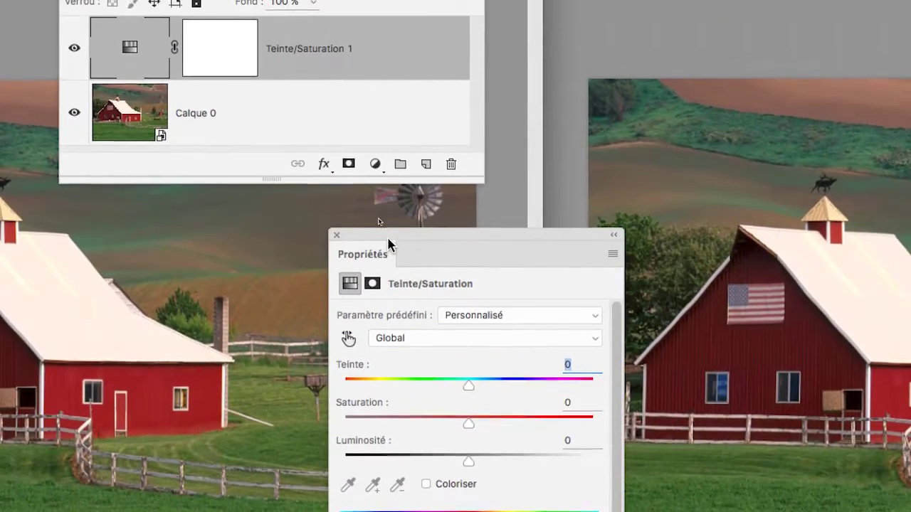
- Restrict the Teinte/Saturation adjustment to the Rouges range and place the Propriétés panel below the windmill
{"action": "left_click_drag", "start_coordinate": [391, 239], "coordinate": [461, 154]}
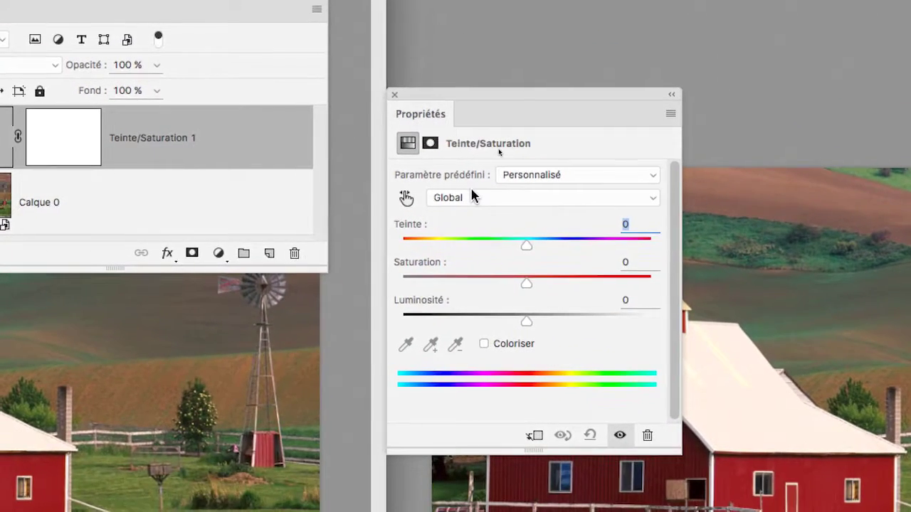
{"action": "left_click", "coordinate": [471, 196]}
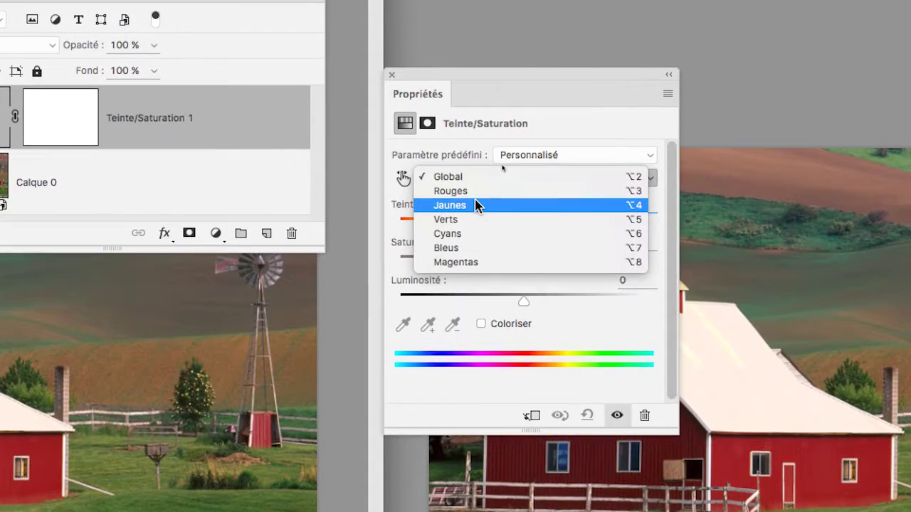
{"action": "left_click", "coordinate": [474, 198]}
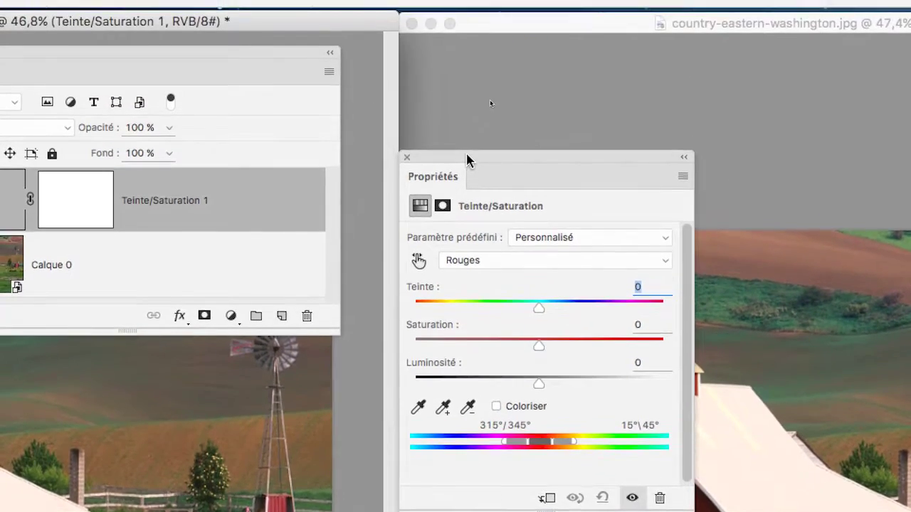
{"action": "left_click_drag", "start_coordinate": [468, 161], "coordinate": [426, 75]}
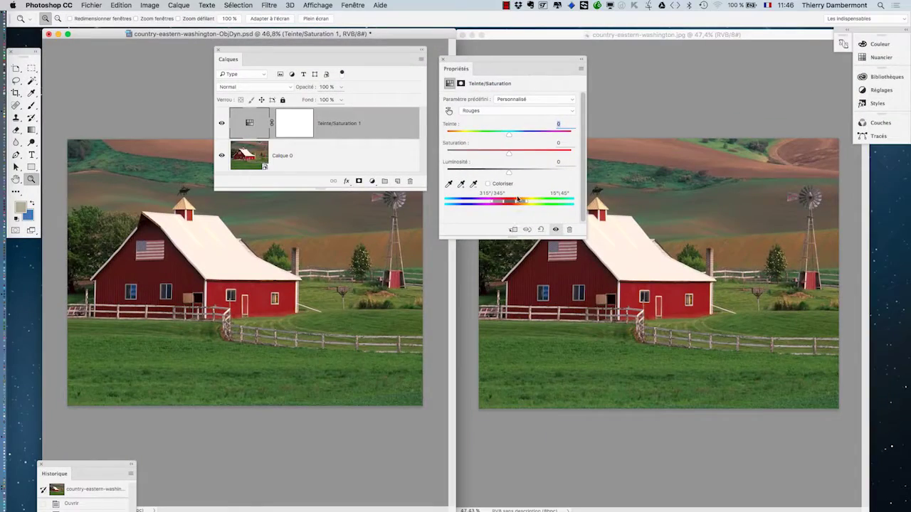
{"action": "left_click_drag", "start_coordinate": [515, 61], "coordinate": [395, 307]}
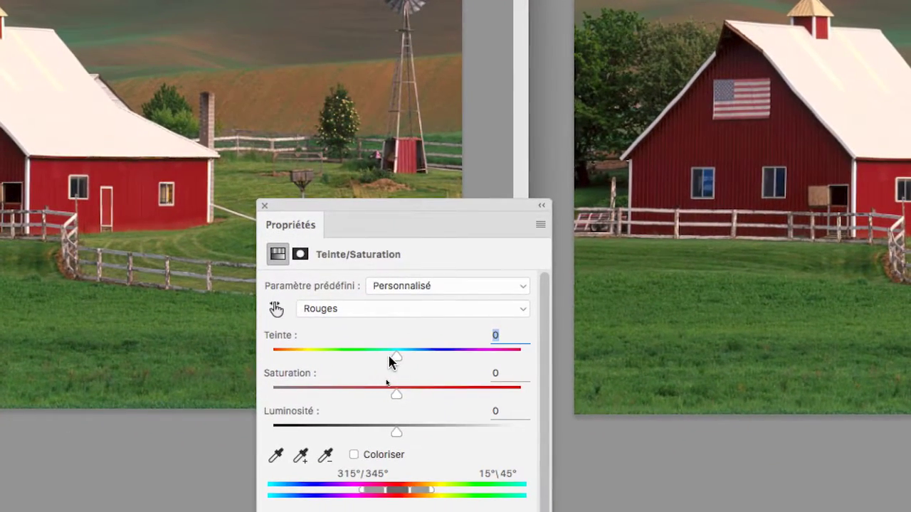
- Shift the Teinte of the Rouges to -134 to turn the barn blue, and move the Propriétés panel between the two pictures
{"action": "left_click_drag", "start_coordinate": [390, 362], "coordinate": [514, 368]}
{"action": "left_click_drag", "start_coordinate": [429, 365], "coordinate": [325, 365]}
{"action": "left_click_drag", "start_coordinate": [394, 365], "coordinate": [278, 362]}
{"action": "mouse_move", "coordinate": [347, 361]}
{"action": "left_mouse_down"}
{"action": "mouse_move", "coordinate": [337, 362]}
{"action": "mouse_move", "coordinate": [346, 362]}
{"action": "left_mouse_up"}
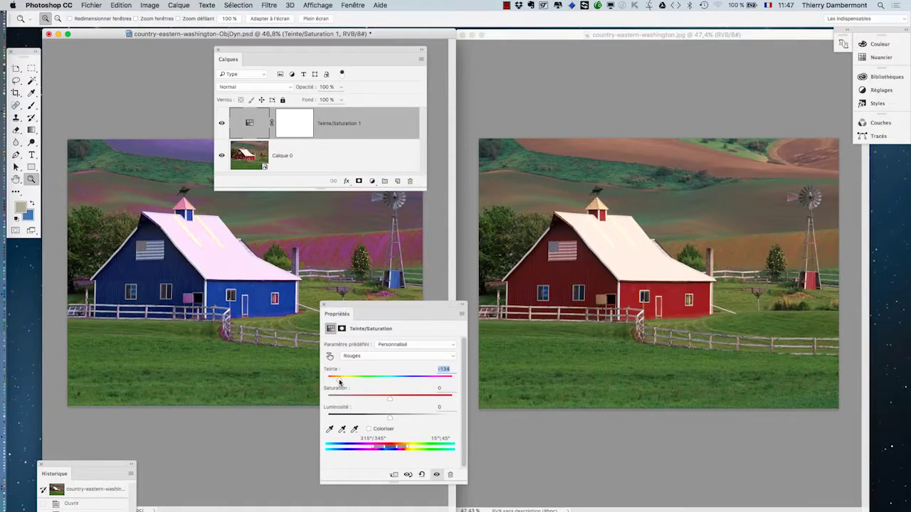
{"action": "left_click_drag", "start_coordinate": [383, 305], "coordinate": [416, 262]}
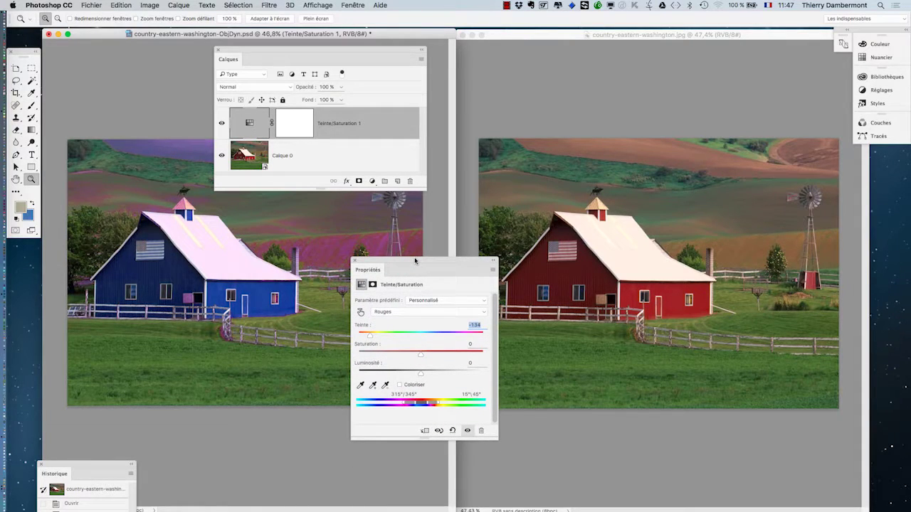